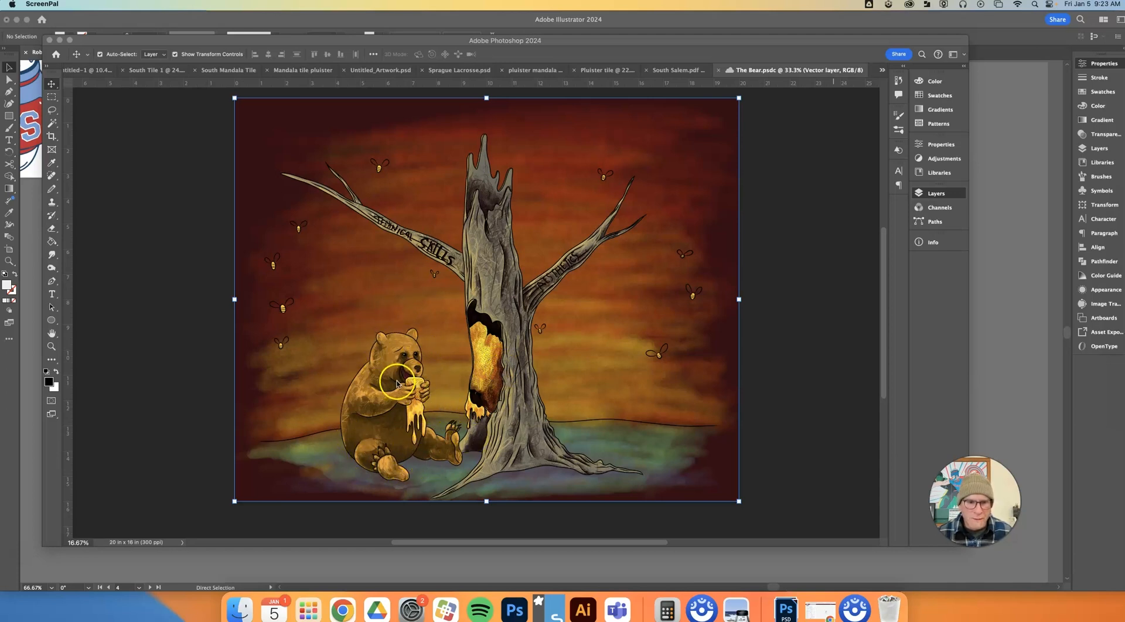
Step: Hide the background and sky layers of The Bear artwork, keeping the bear's line art and colour layers visible
left_click(940, 195)
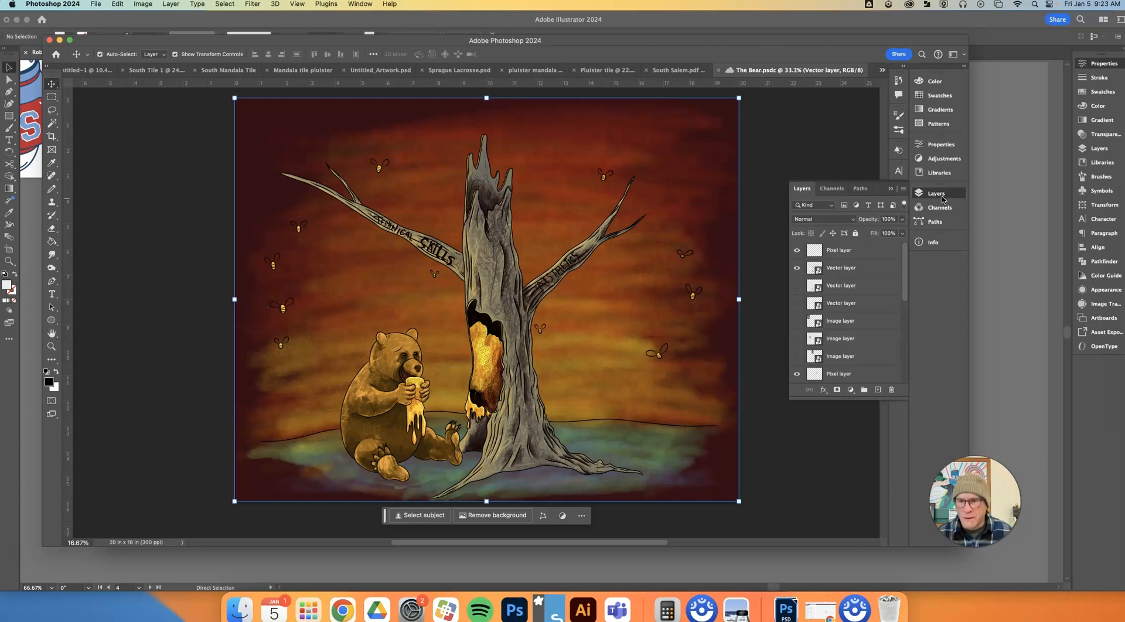
left_click(796, 252)
scroll(795, 372, "down", 5)
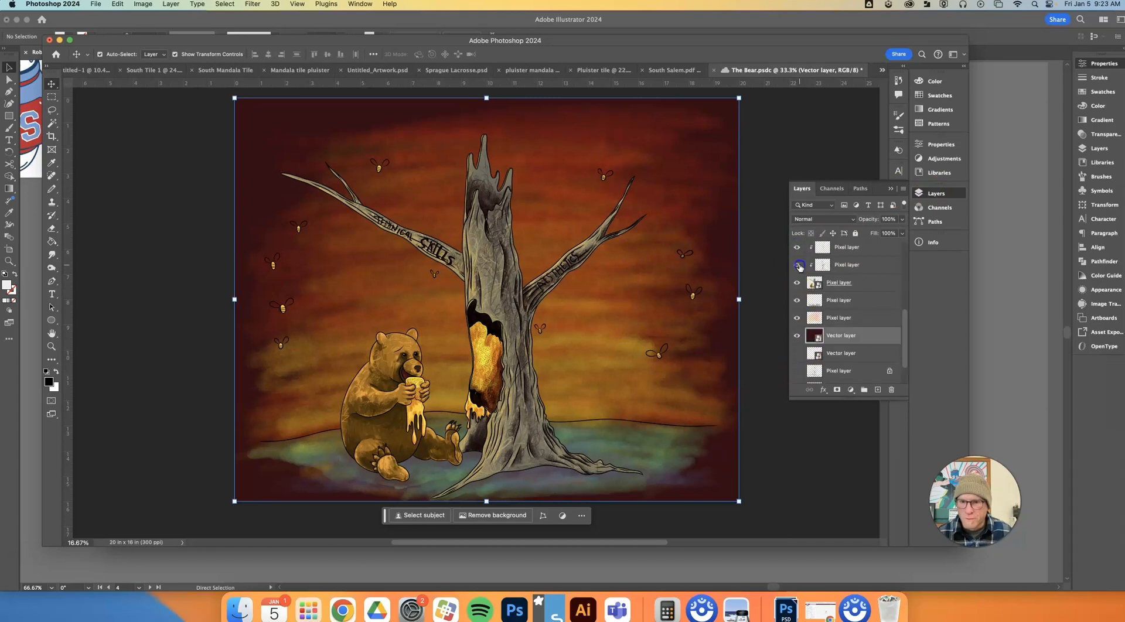
left_click(797, 265)
scroll(814, 351, "down", 3)
left_click(796, 266)
left_click(797, 284)
left_click(797, 302)
Step: Crop the canvas closely around the sitting bear, to about 5.69 x 6.52 in
left_click(52, 136)
left_click_drag(739, 98, 602, 206)
left_click_drag(371, 393, 412, 385)
key("Return")
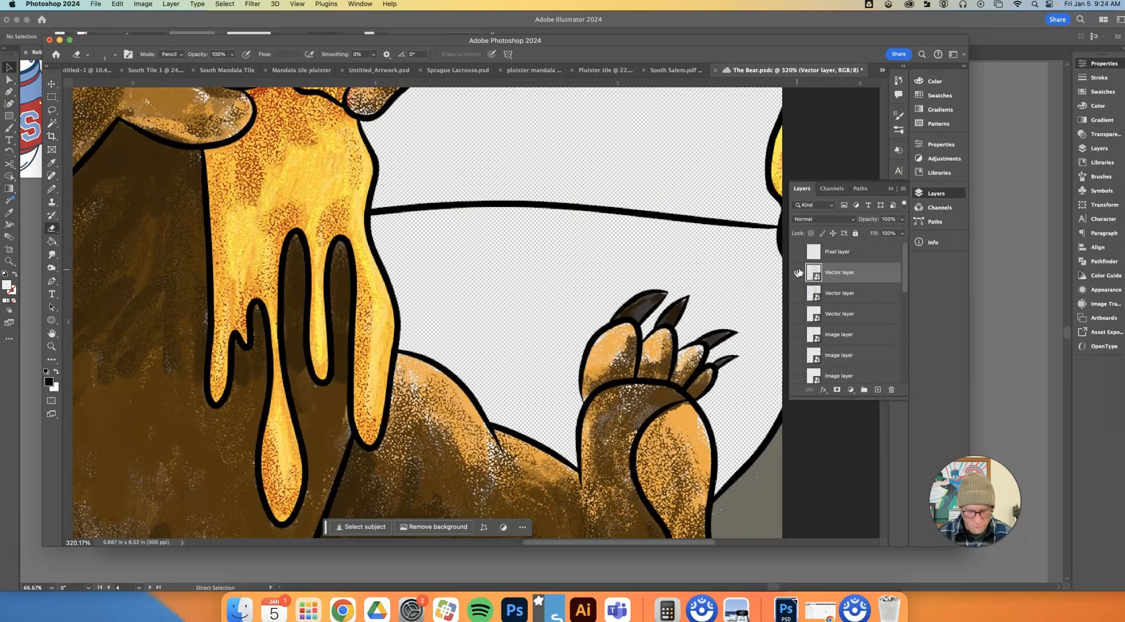
Step: Erase the horizon line and the leftover tree parts around the bear so that it stands alone
left_click(172, 54)
left_click(172, 56)
left_click(391, 215)
left_click(601, 285)
left_click_drag(393, 214, 768, 249)
right_click(867, 273)
left_click(899, 354)
left_click(562, 200)
mouse_move(726, 501)
left_mouse_down()
mouse_move(776, 464)
mouse_move(790, 509)
left_mouse_up()
scroll(789, 461, "down", 1)
scroll(790, 499, "down", 5)
mouse_move(773, 343)
left_mouse_down()
mouse_move(785, 394)
mouse_move(771, 349)
mouse_move(775, 377)
mouse_move(795, 326)
left_mouse_up()
key("super+z")
key("super+z")
key("super+0")
Step: Save the isolated bear to the desktop as a JPEG named The Bear copy.jpg
left_click(95, 3)
left_click(218, 75)
left_click(477, 394)
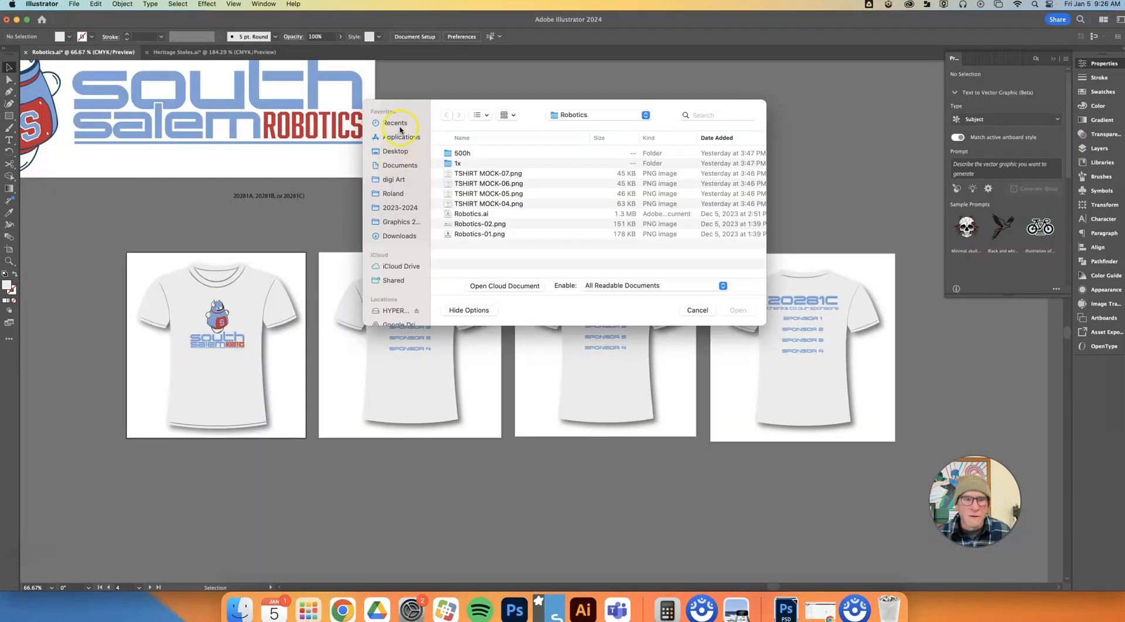
Step: Open The Bear copy.jpg from the desktop in Illustrator
left_click(392, 151)
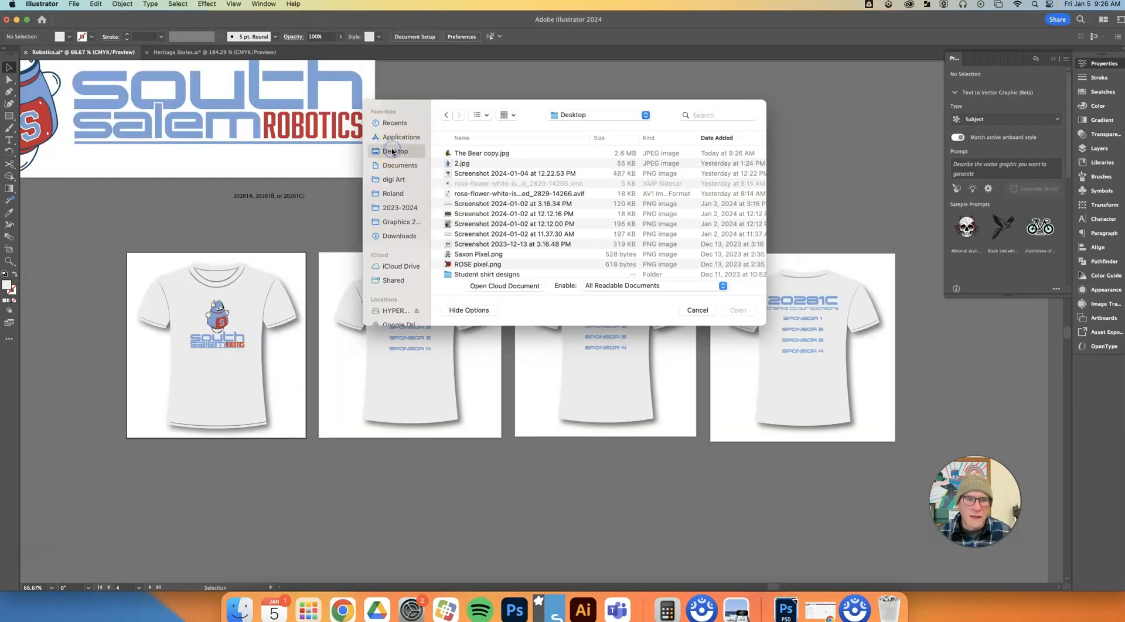
left_click(467, 153)
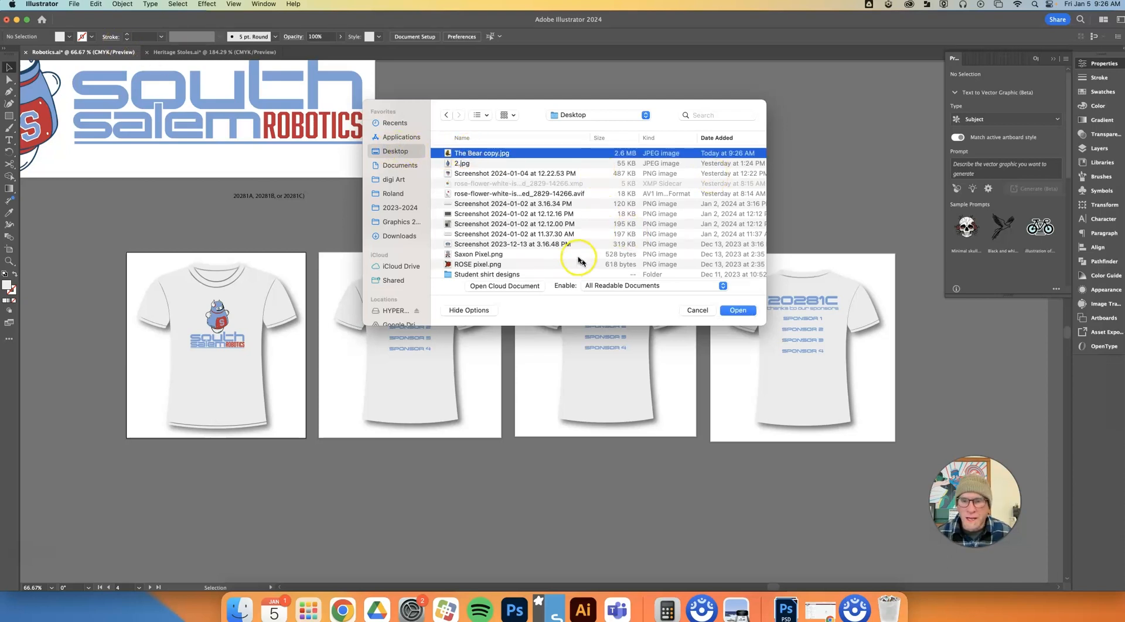
left_click(736, 311)
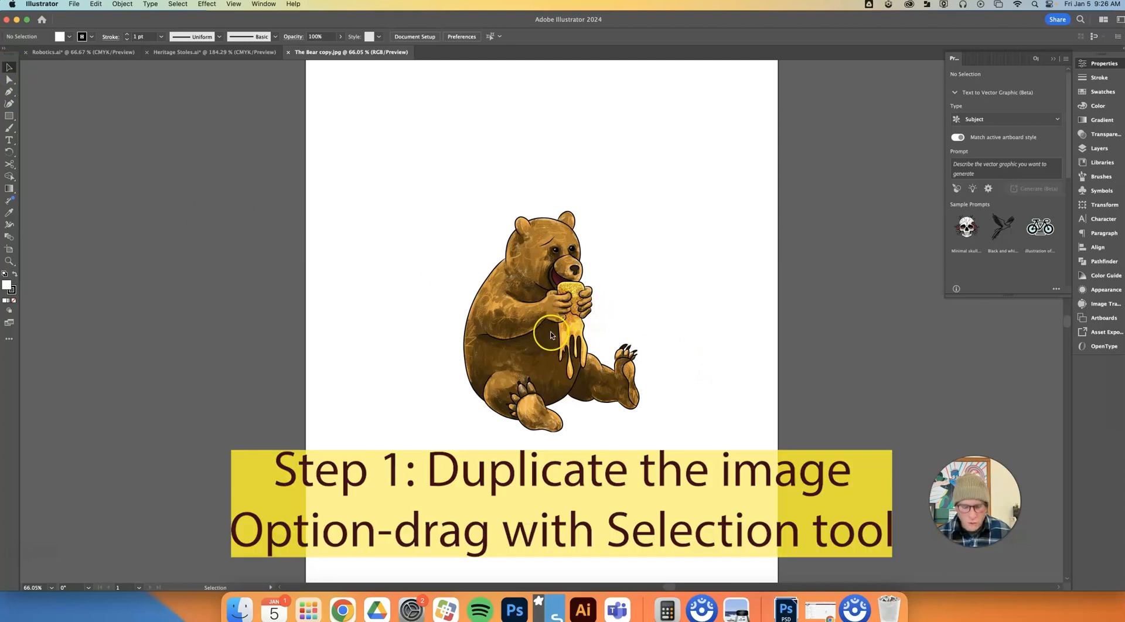
Step: Duplicate the bear image and place the copy beside the artboard, level with the original
left_click_drag(550, 336, 160, 329)
scroll(235, 340, "left", 2)
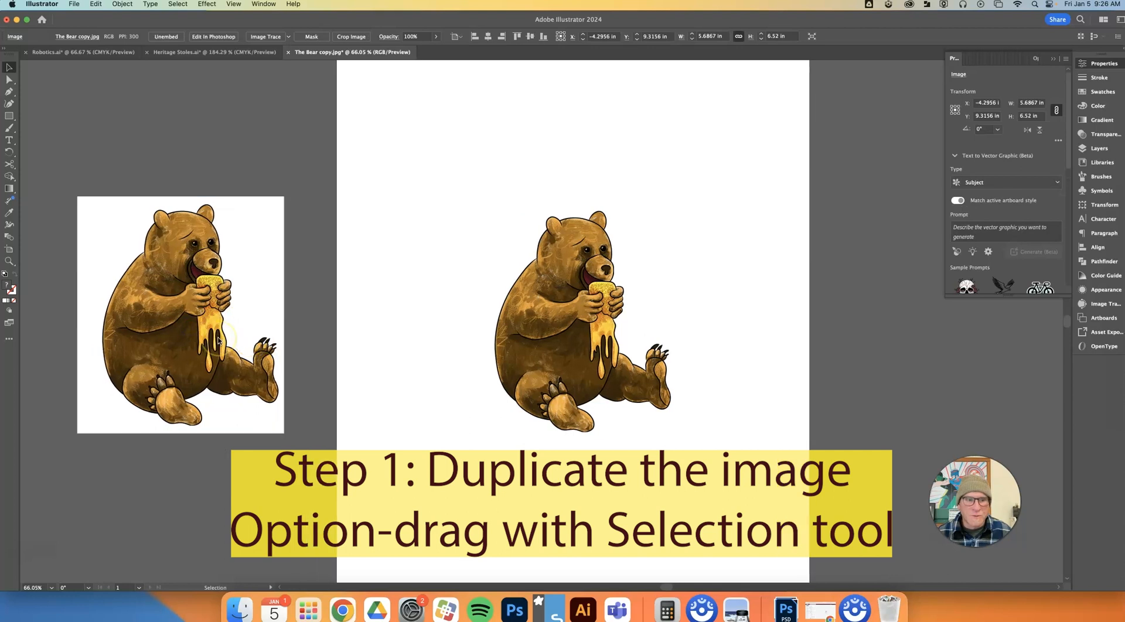
scroll(218, 340, "left", 1)
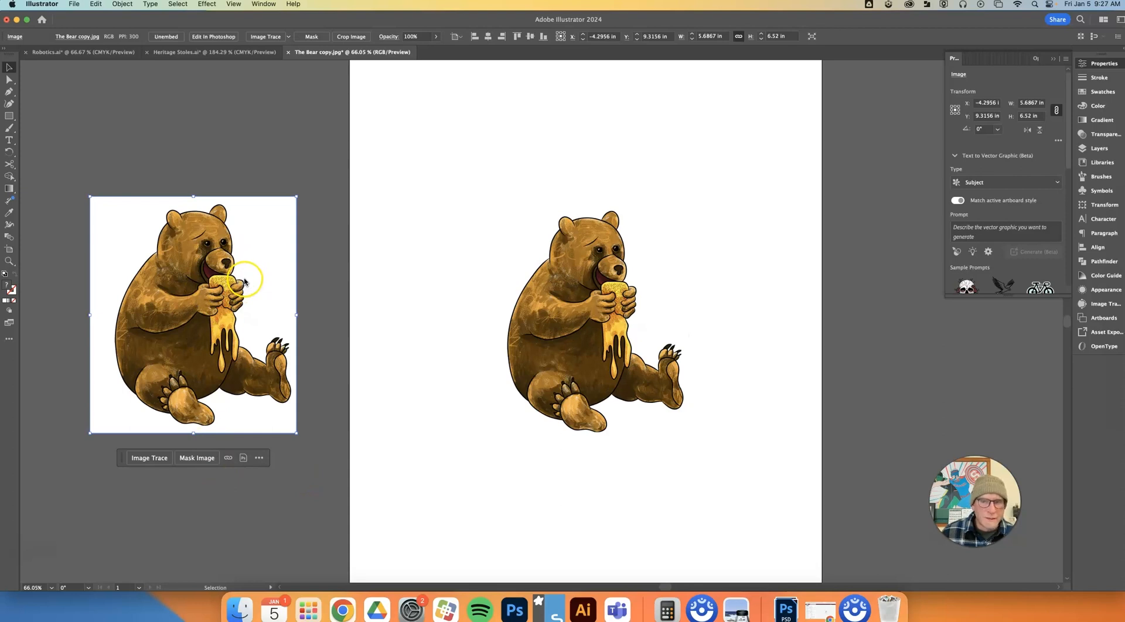
Step: Image-trace the duplicated bear with the Black and White Logo preset, continuing despite the large image size
left_click(1112, 64)
left_click(1113, 65)
scroll(1025, 169, "down", 5)
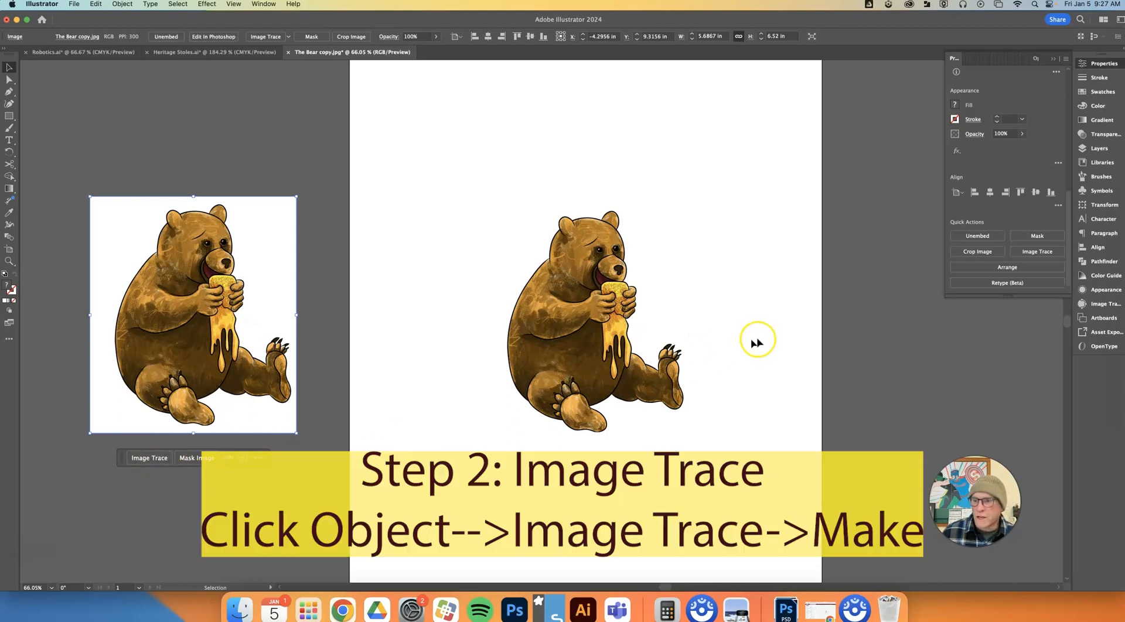
scroll(761, 357, "left", 1)
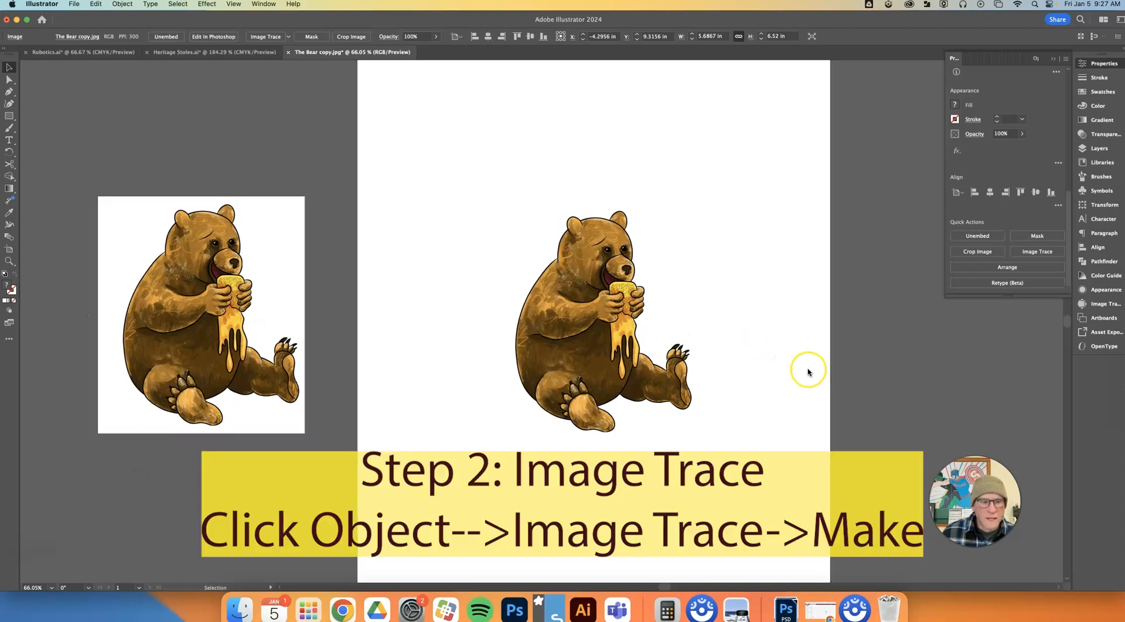
left_click(1037, 252)
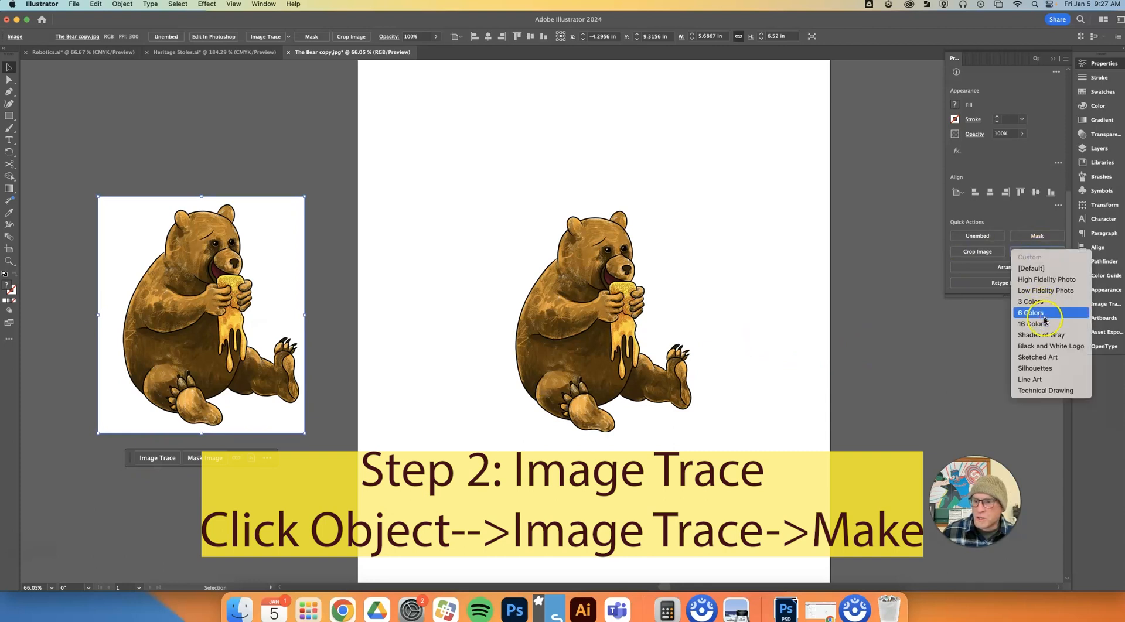
left_click(1046, 350)
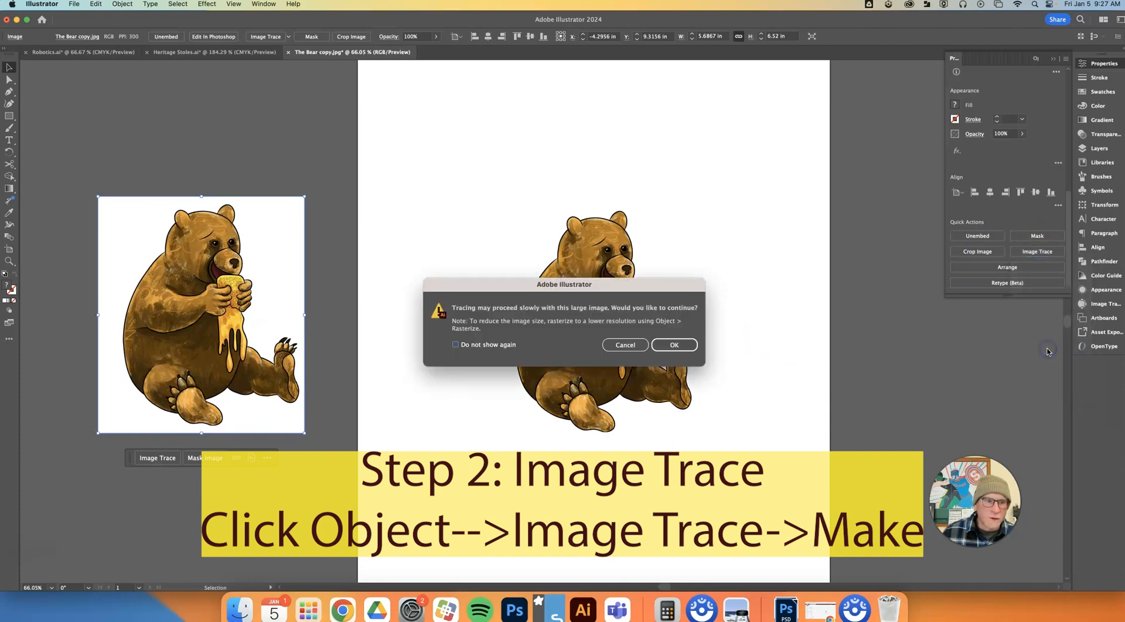
left_click(676, 345)
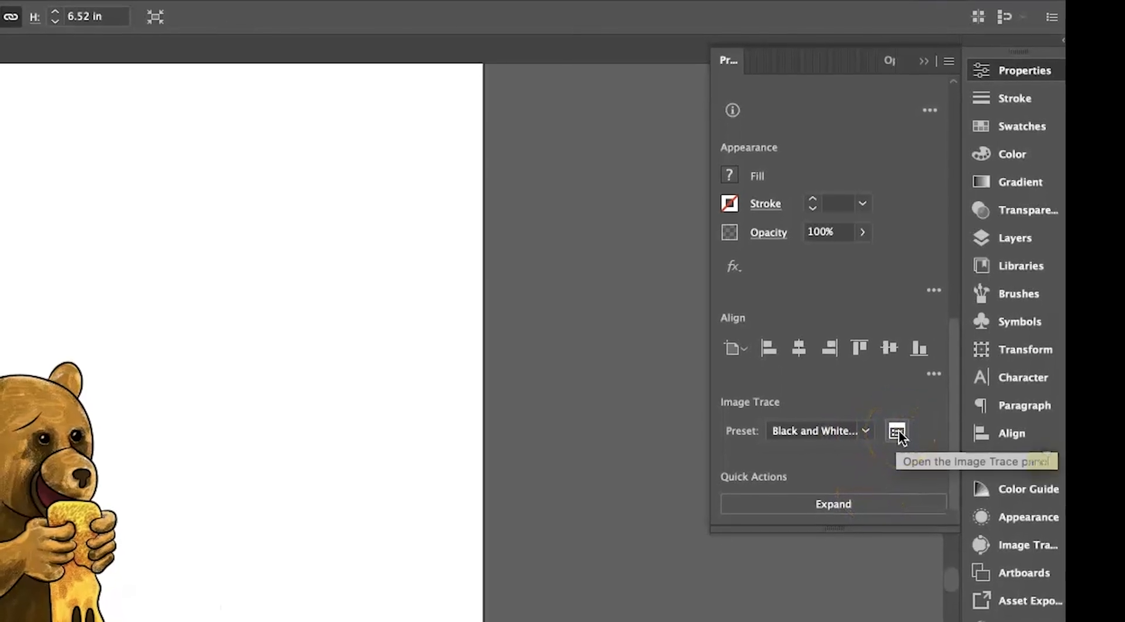
Step: Raise the trace threshold to 245 for a solid silhouette and set the tracing to ignore white
left_click(899, 428)
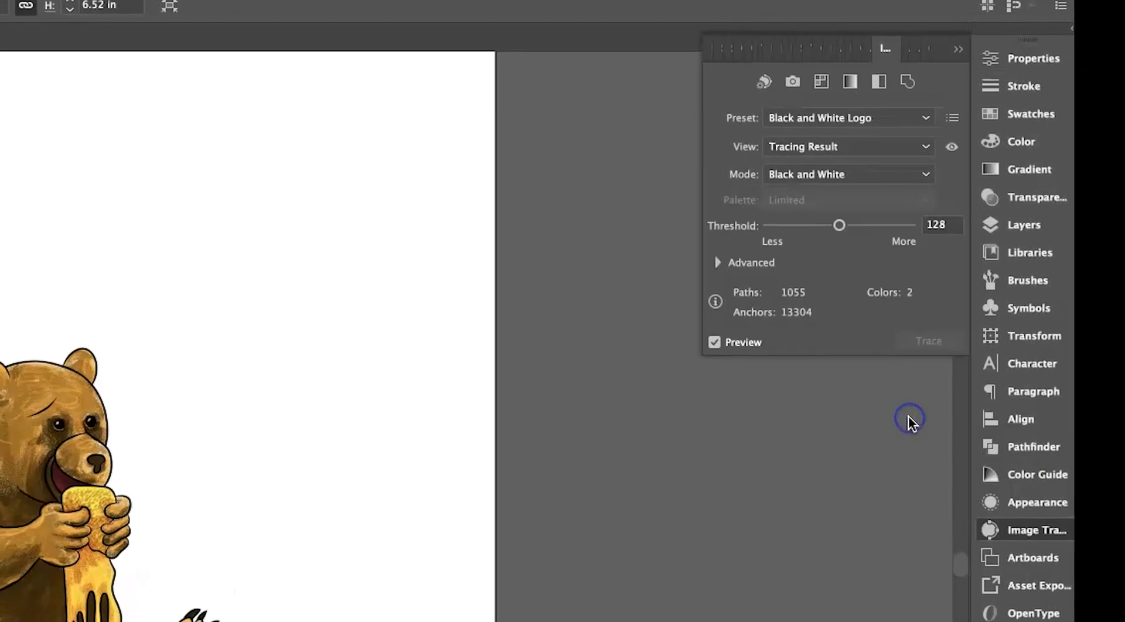
left_click(721, 260)
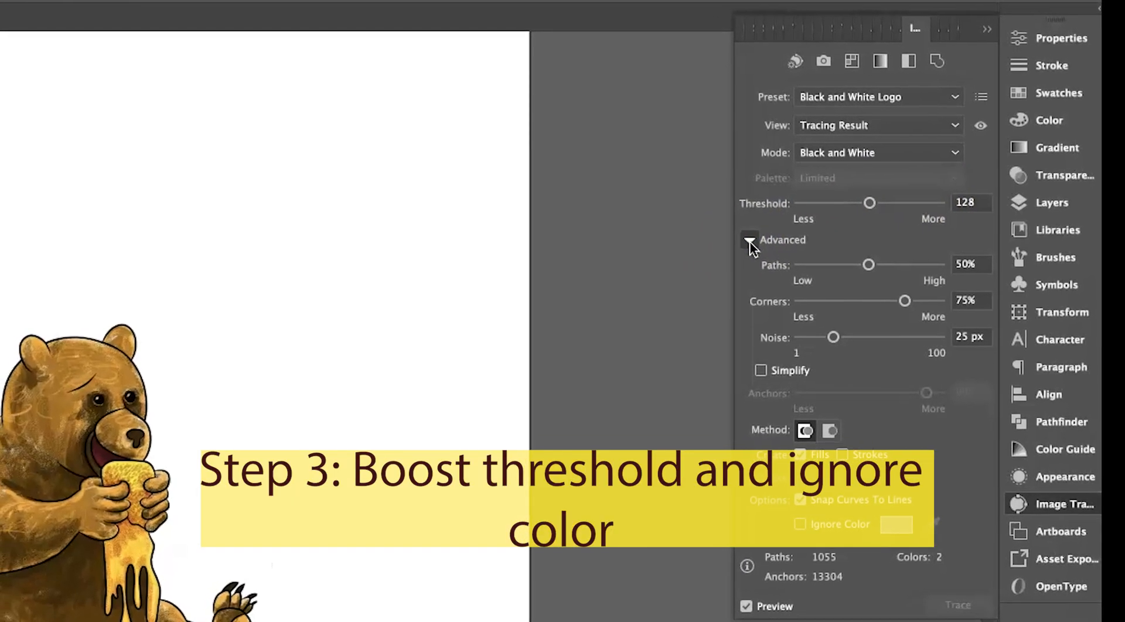
left_click_drag(873, 200, 1000, 160)
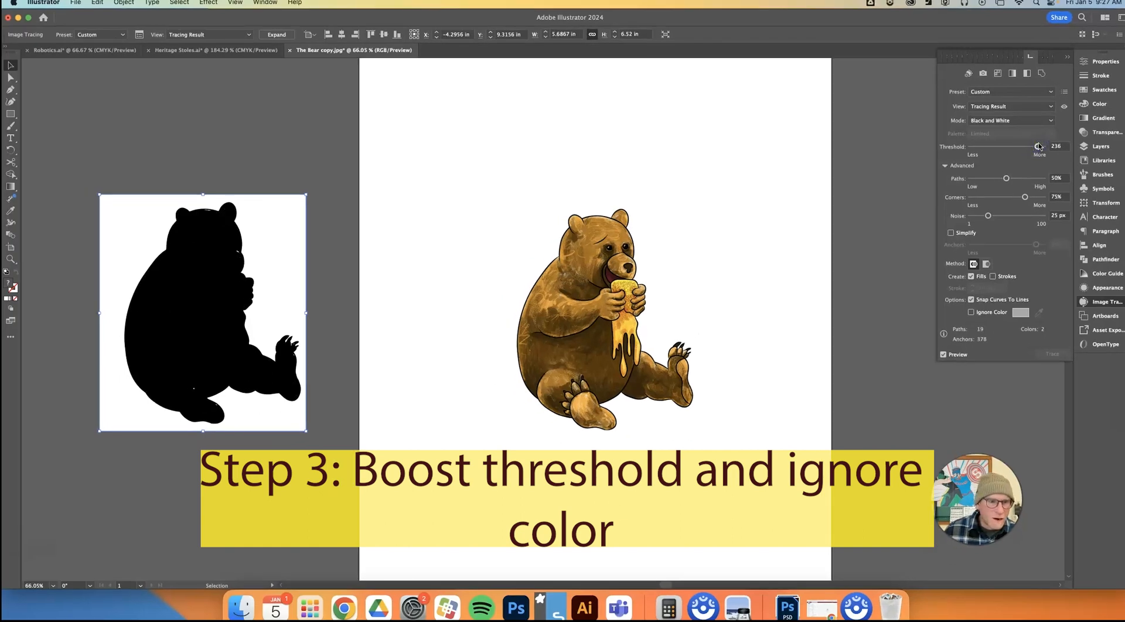
left_click_drag(1038, 148, 1042, 148)
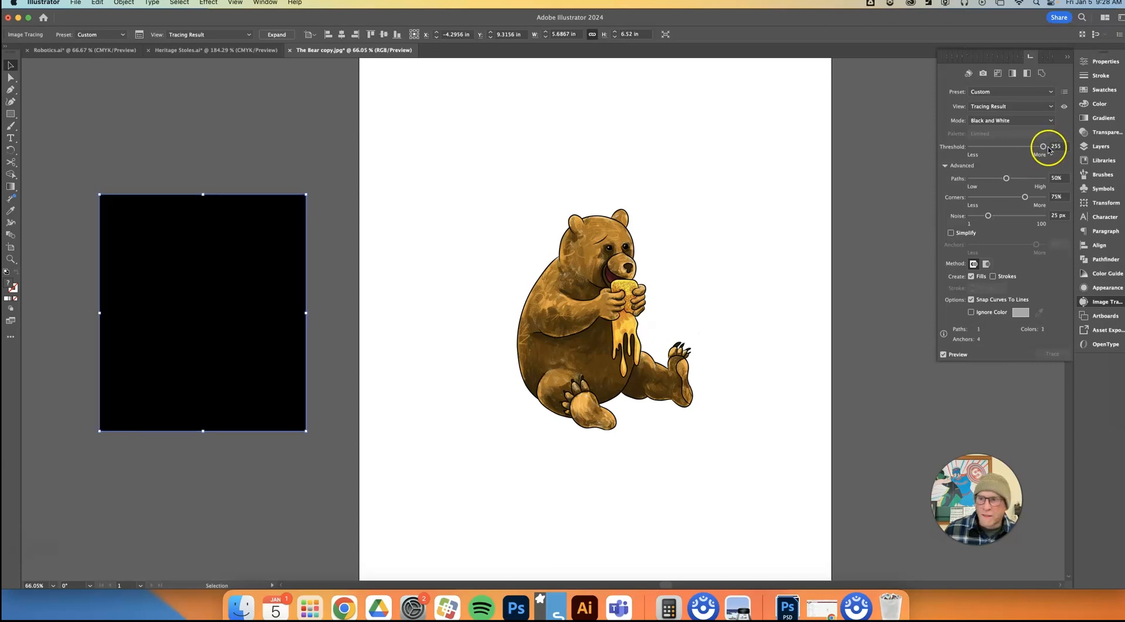
left_click(971, 147)
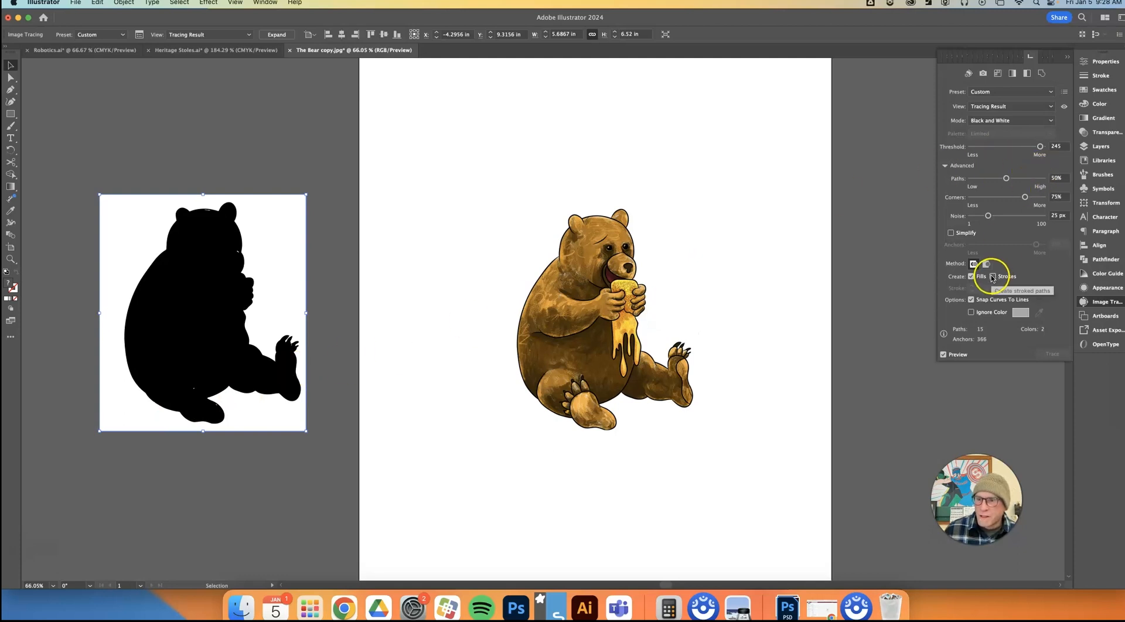
left_click(971, 312)
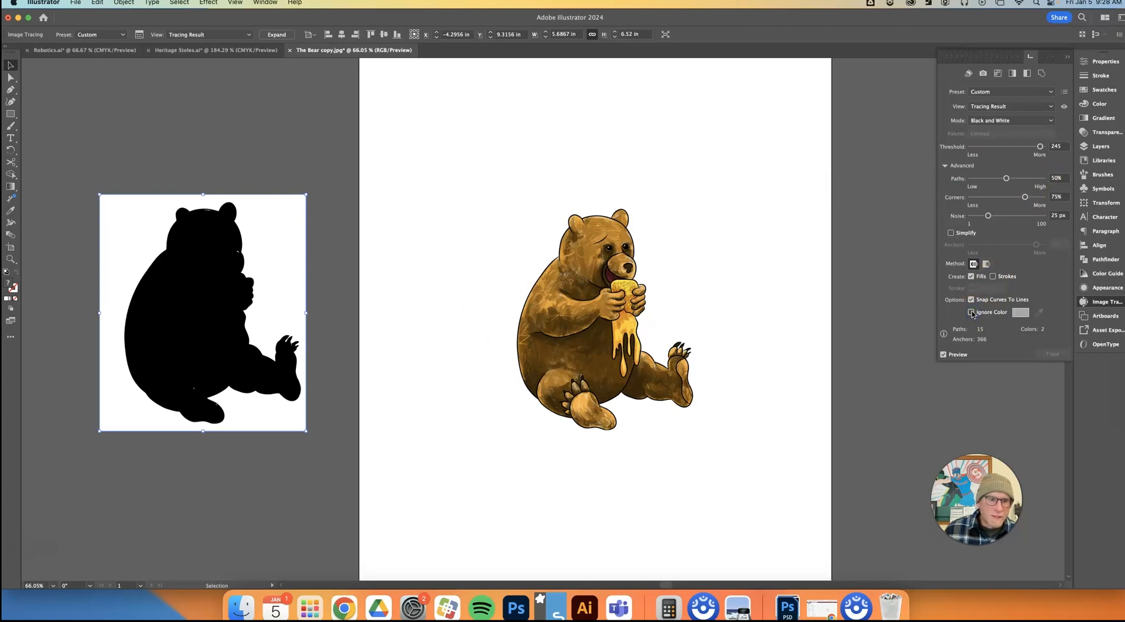
left_click(971, 312)
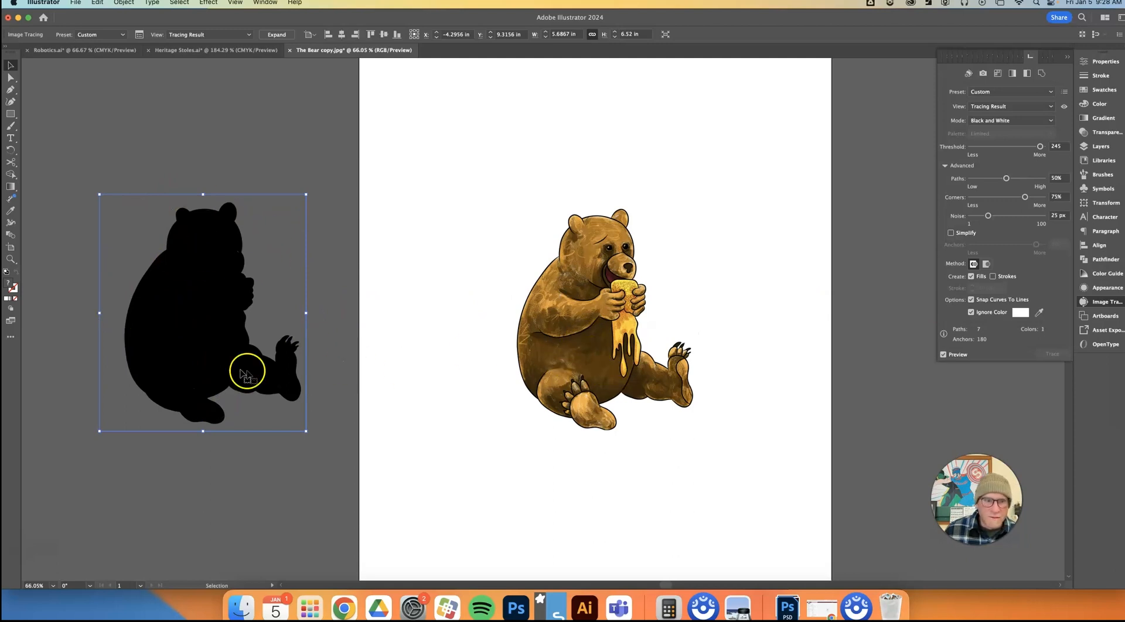
Step: Move the silhouette over and back off the artboard to check its transparent background, and inspect its edges up close
mouse_move(211, 334)
left_mouse_down()
mouse_move(629, 338)
mouse_move(605, 346)
left_mouse_up()
mouse_move(595, 342)
left_mouse_down()
mouse_move(376, 355)
mouse_move(329, 344)
mouse_move(358, 311)
mouse_move(308, 305)
left_mouse_up()
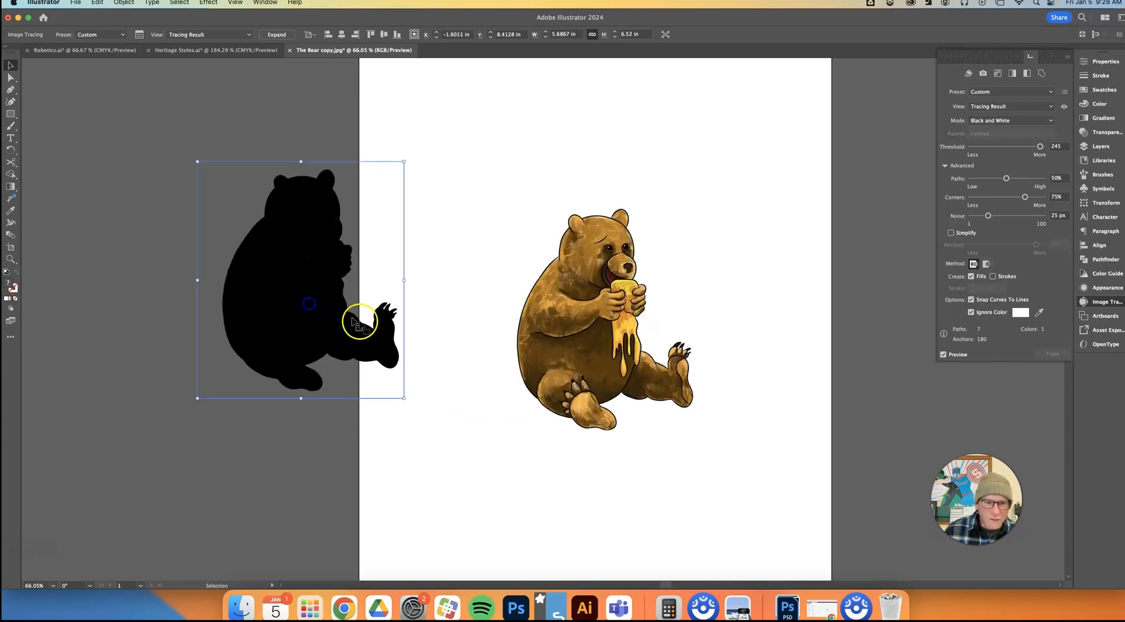
scroll(406, 303, "up", 1)
scroll(405, 304, "down", 1)
scroll(406, 303, "up", 3)
left_click(388, 301)
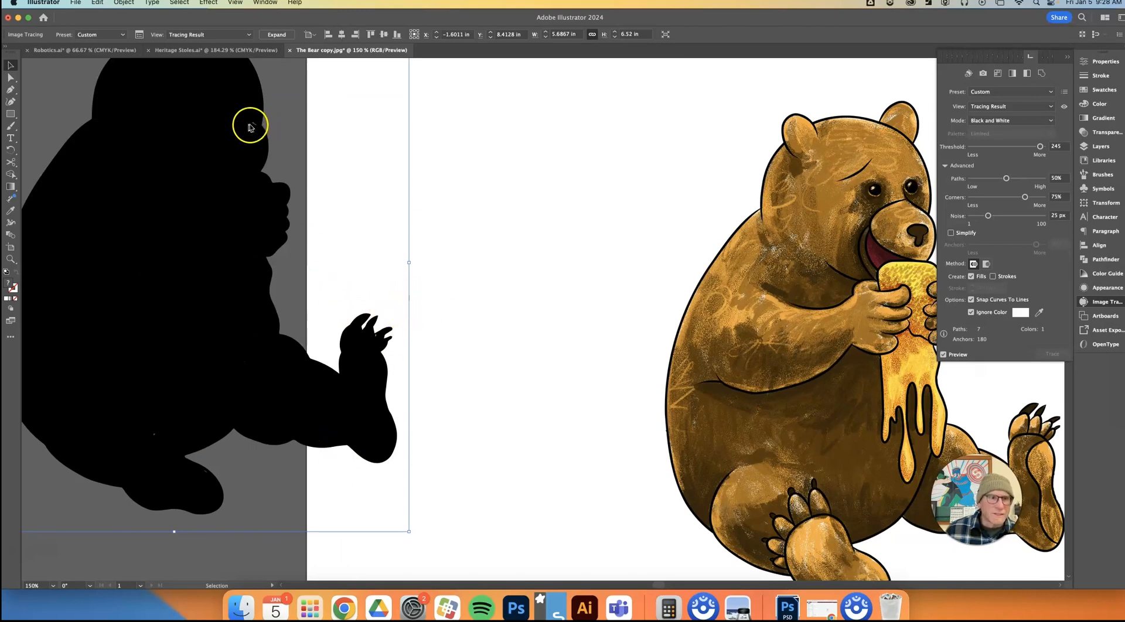
scroll(240, 259, "up", 2)
scroll(241, 259, "down", 2)
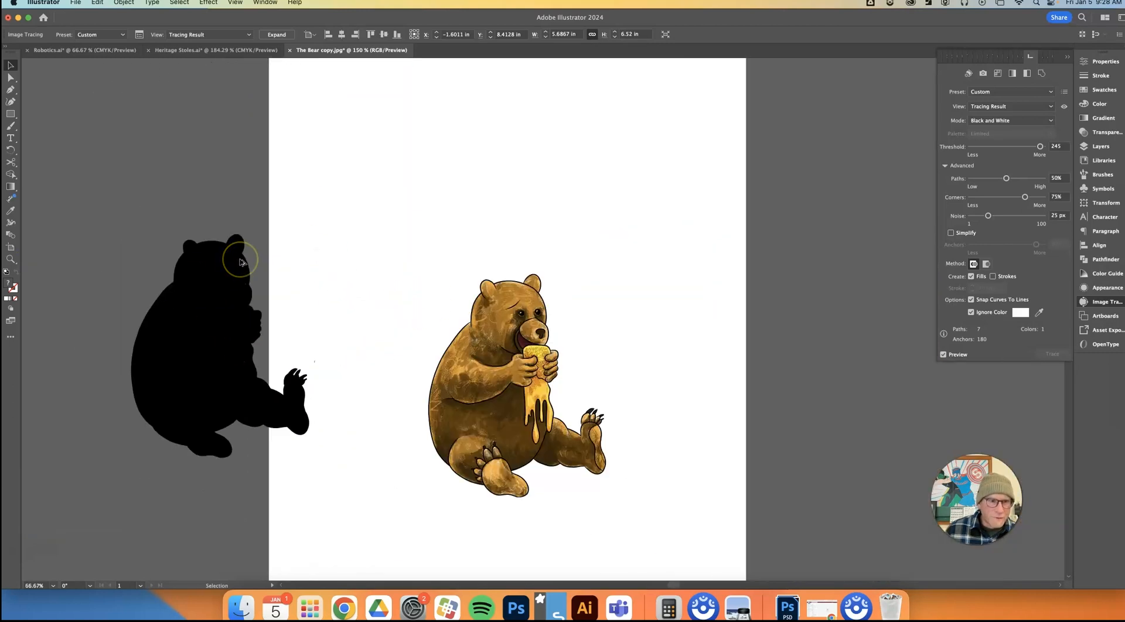
mouse_move(218, 363)
left_mouse_down()
mouse_move(211, 340)
mouse_move(198, 365)
mouse_move(209, 360)
left_mouse_up()
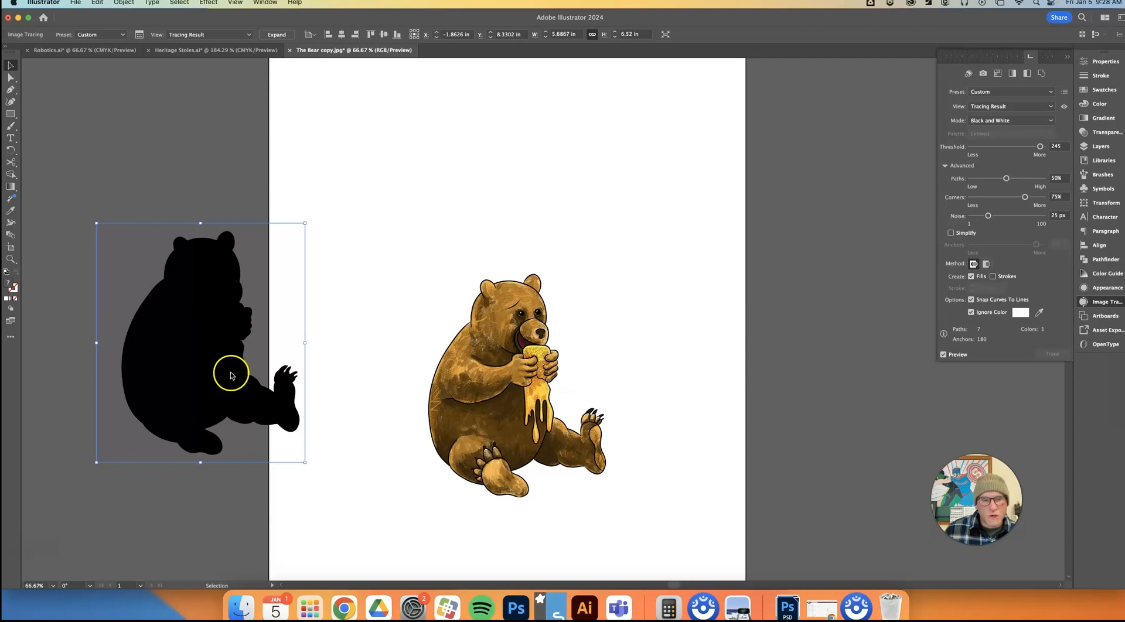
left_click_drag(218, 383, 305, 405)
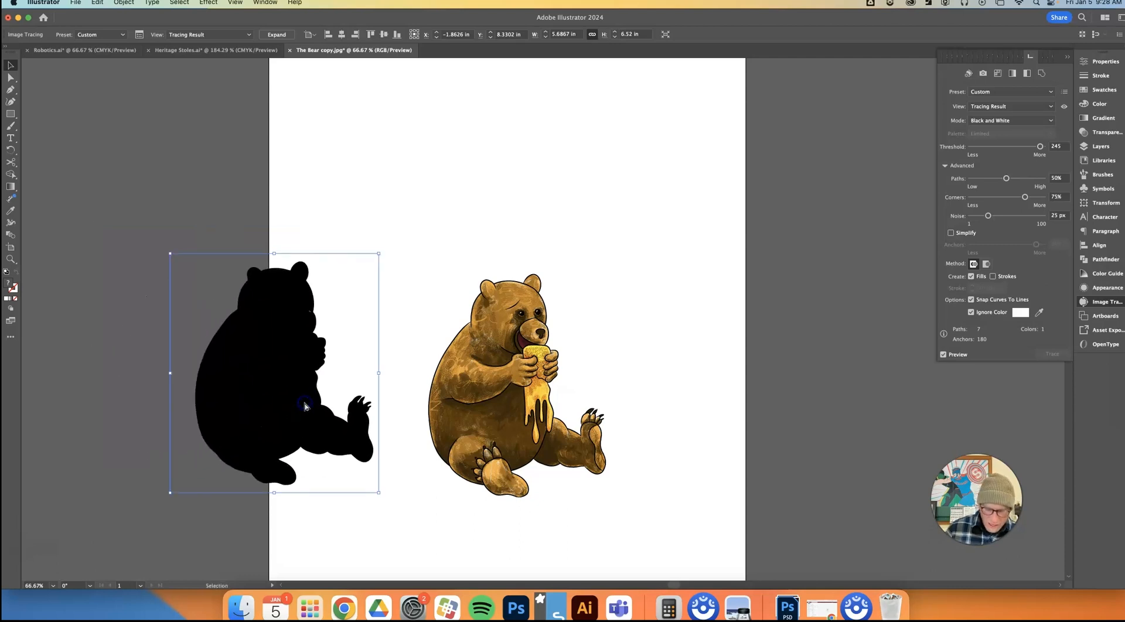
Step: Examine the traced silhouette and the original bear in Outline view, then return to the preview
key("super+y")
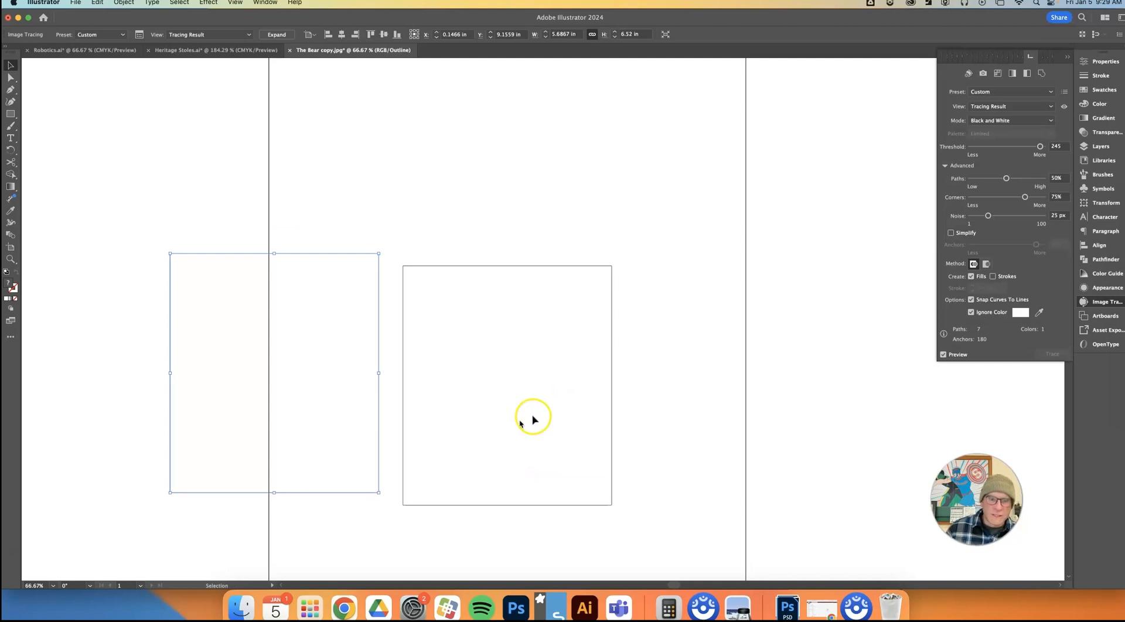
left_click(514, 333)
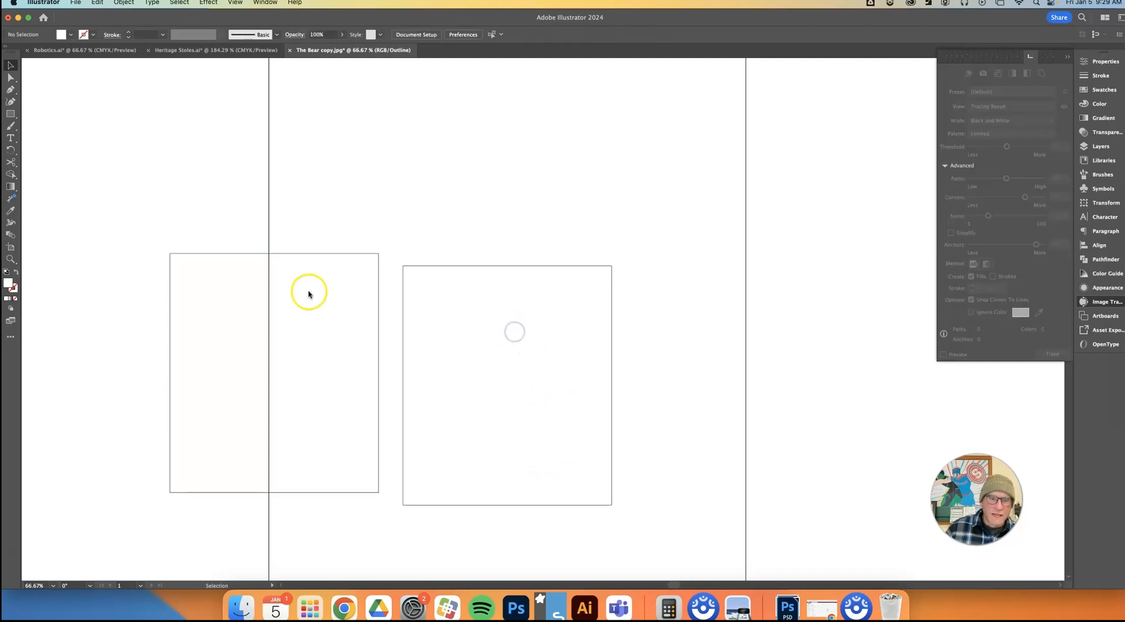
left_click_drag(460, 285, 473, 258)
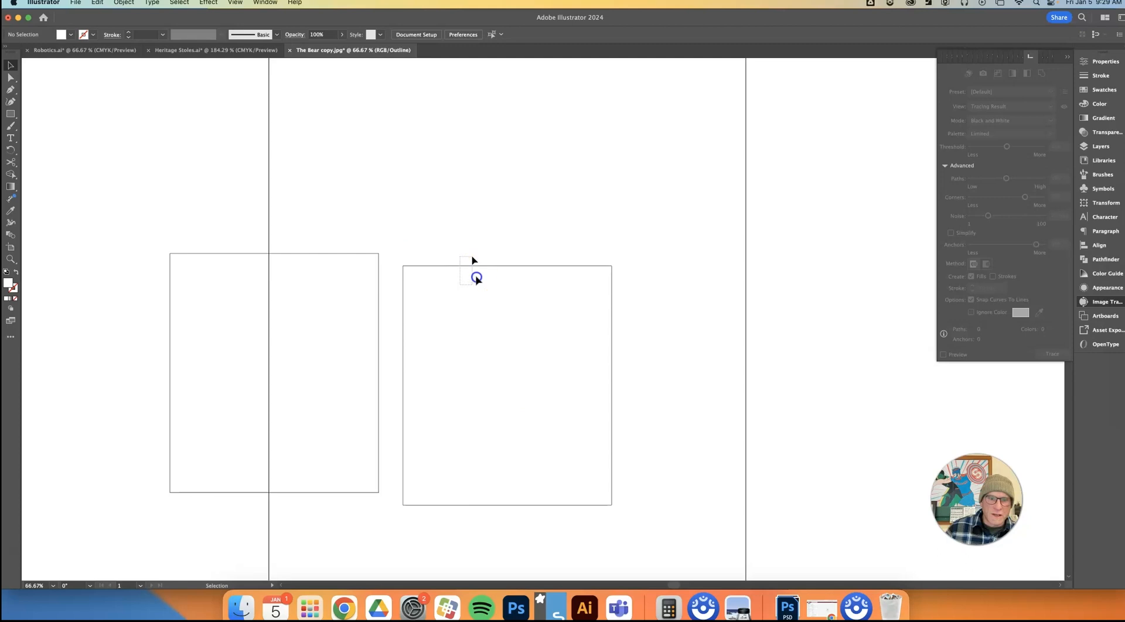
left_click(295, 272)
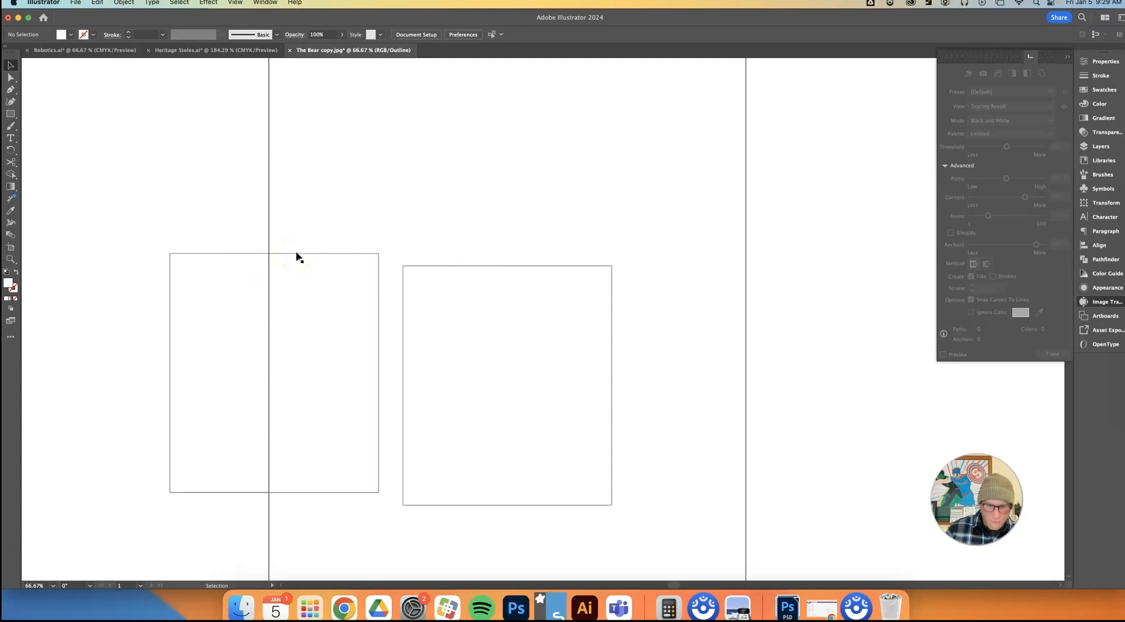
key("super+y")
Step: Move the bear silhouette a little farther off the artboard and expand its image tracing into vector paths
mouse_move(258, 333)
left_mouse_down()
mouse_move(221, 282)
mouse_move(210, 324)
left_mouse_up()
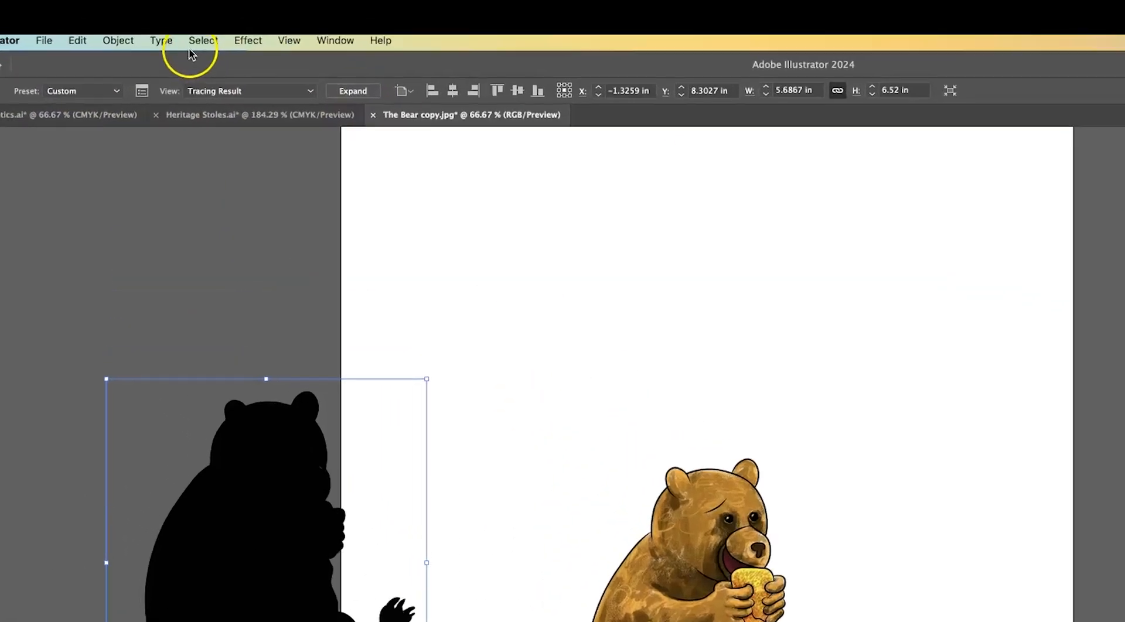
left_click(118, 40)
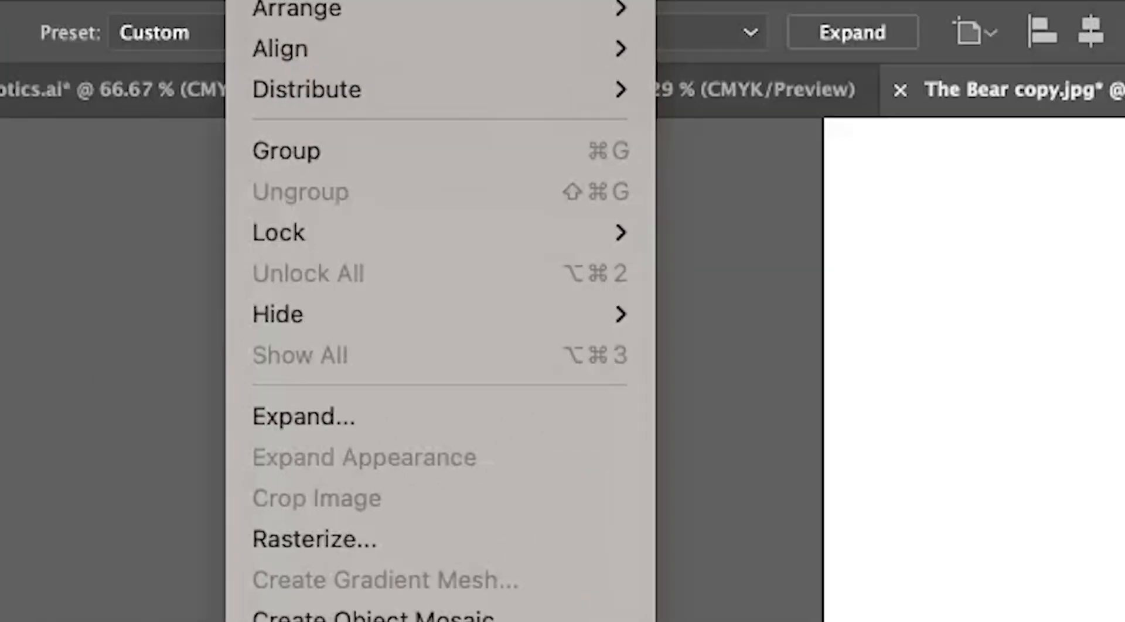
mouse_move(331, 246)
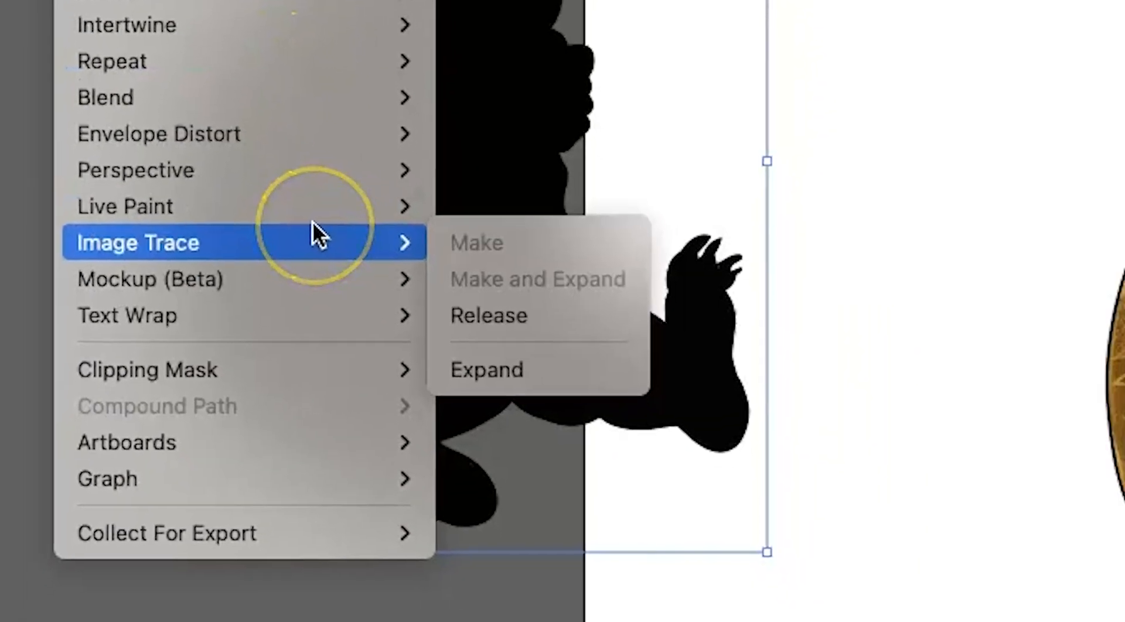
mouse_move(299, 279)
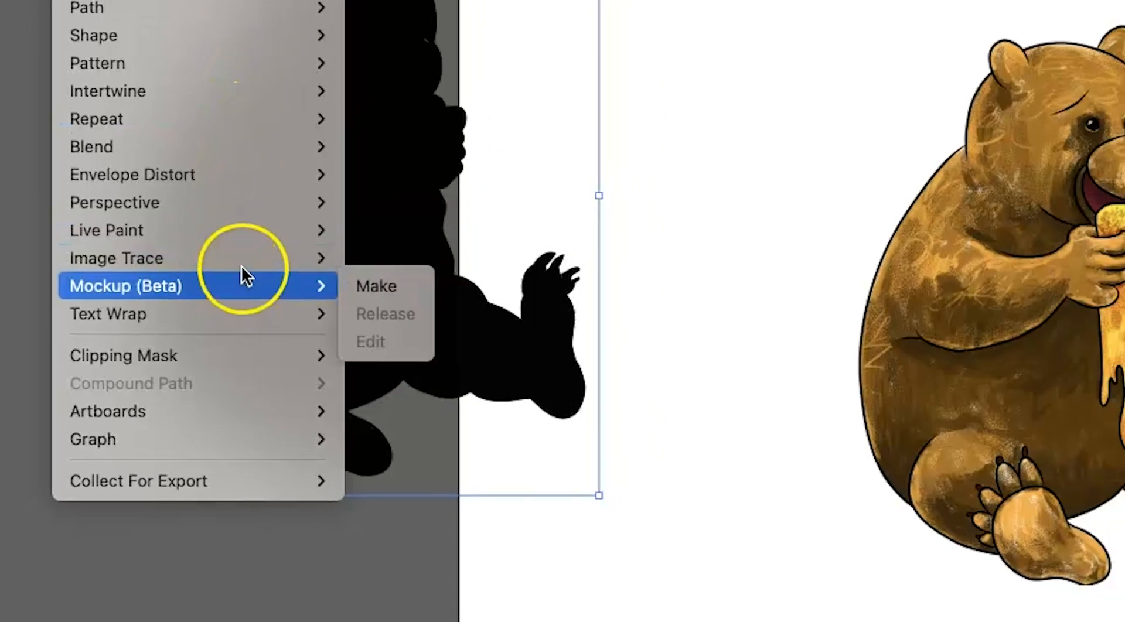
mouse_move(237, 258)
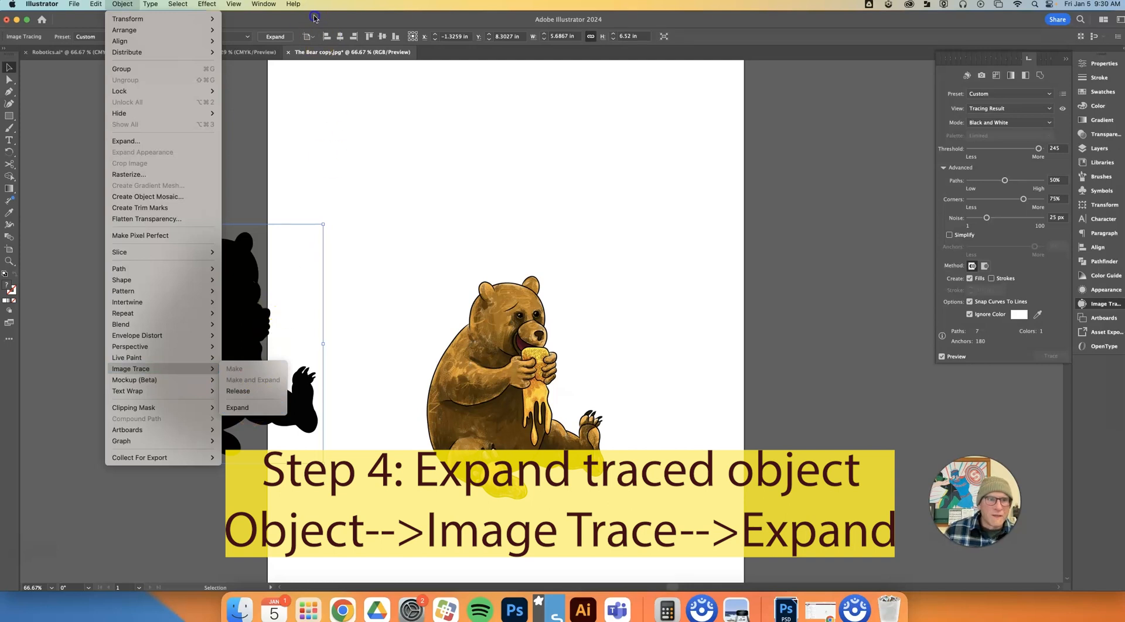
left_click(298, 24)
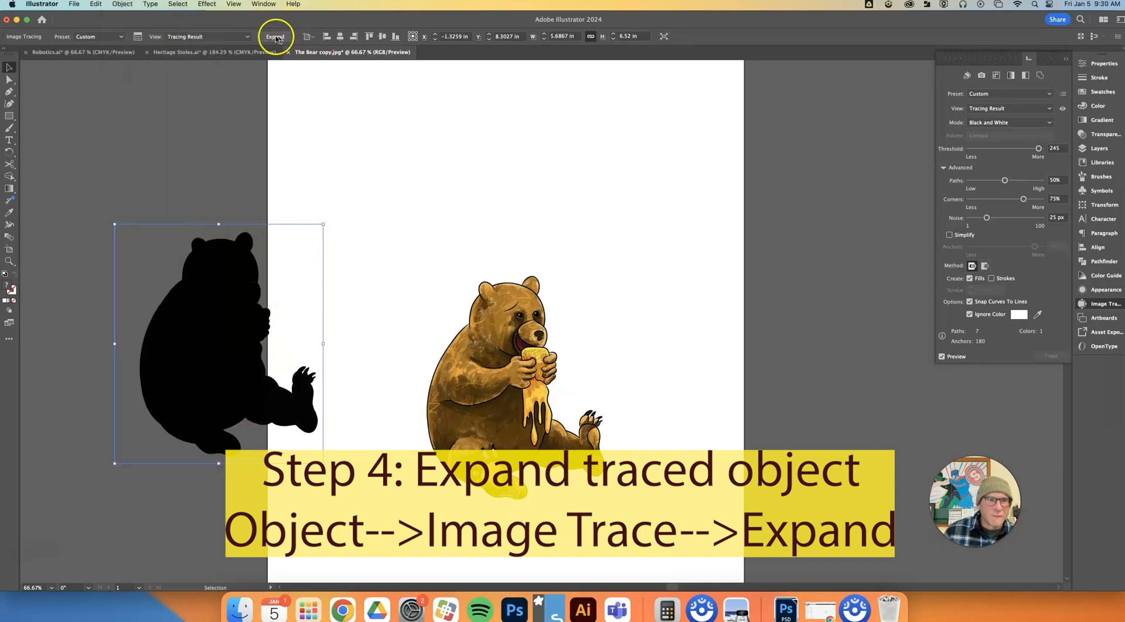
left_click(123, 5)
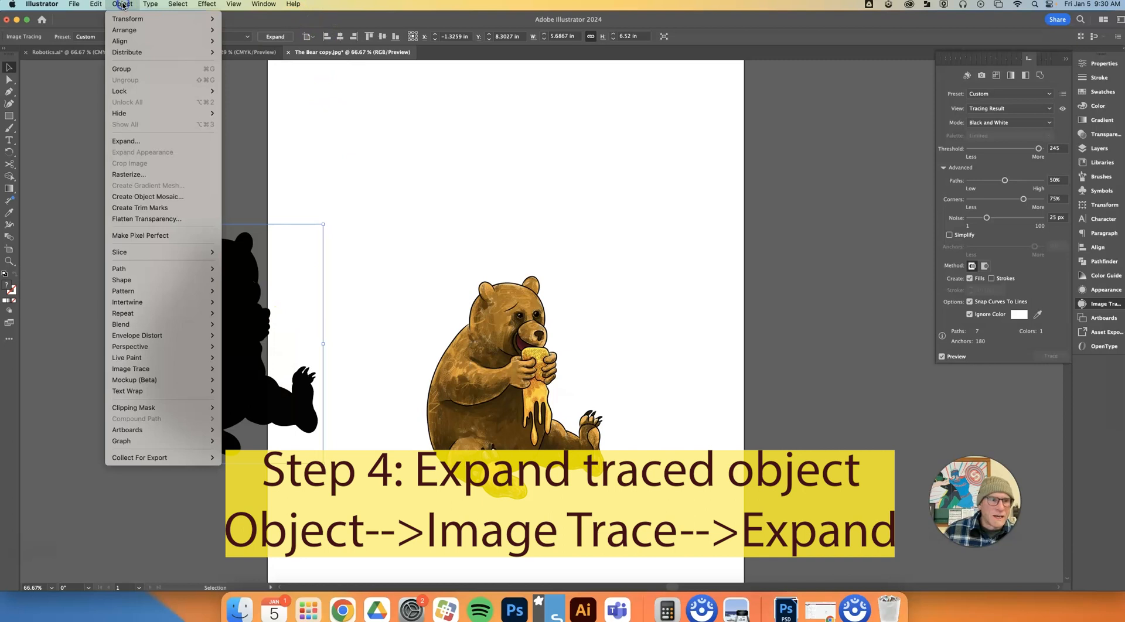
mouse_move(141, 379)
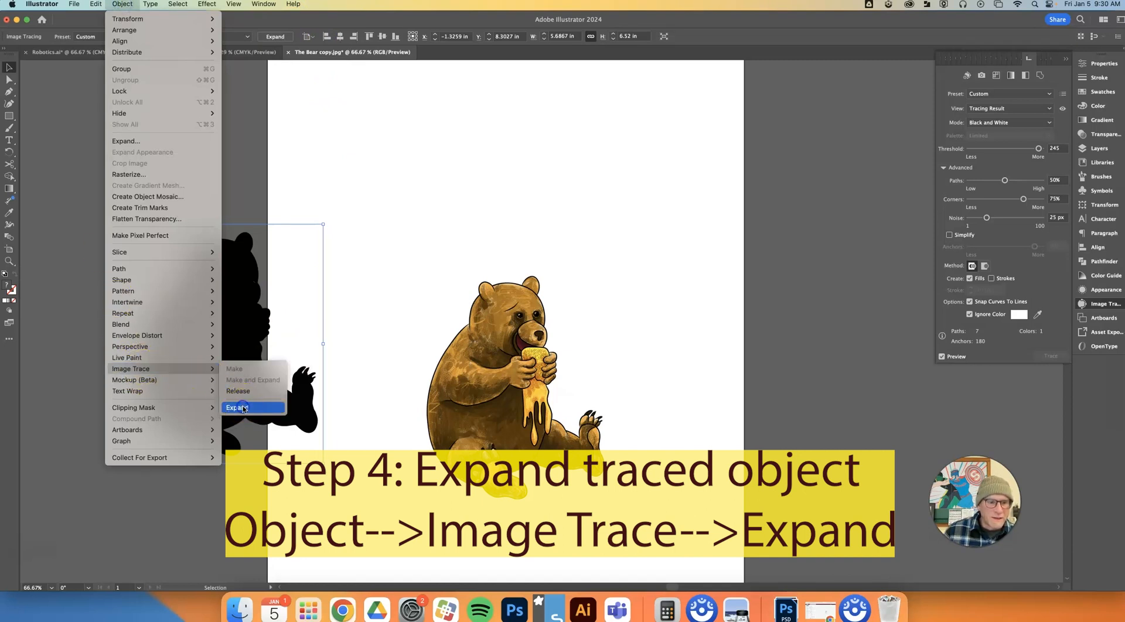
left_click(244, 408)
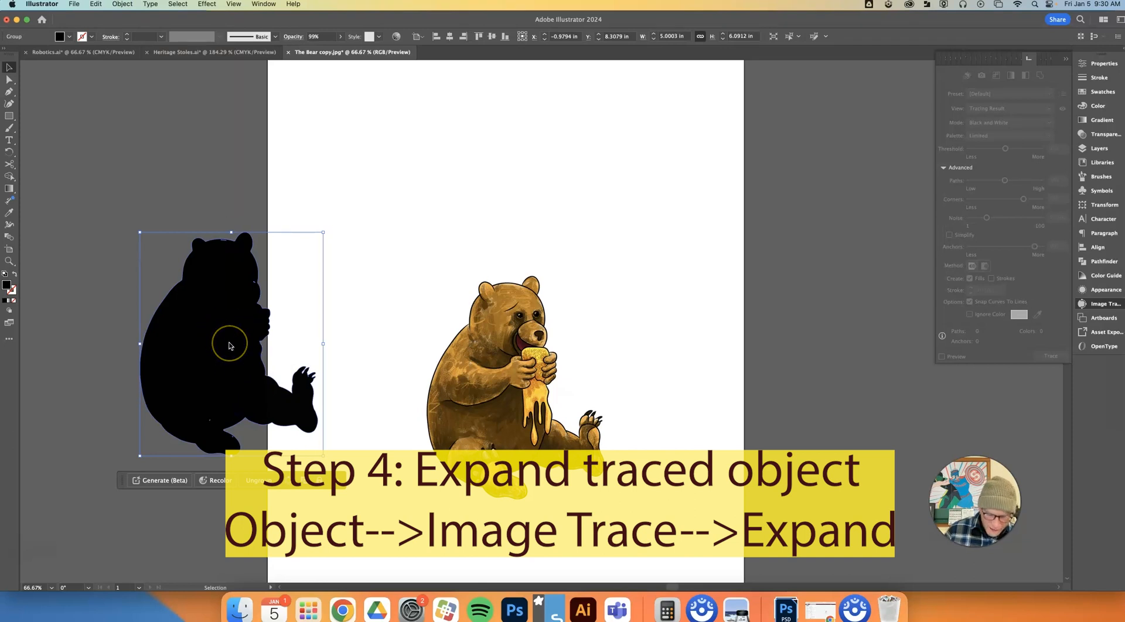
Step: Inspect the expanded silhouette's paths in Outline view, then move the silhouette closer to the original bear in the preview
key("super+y")
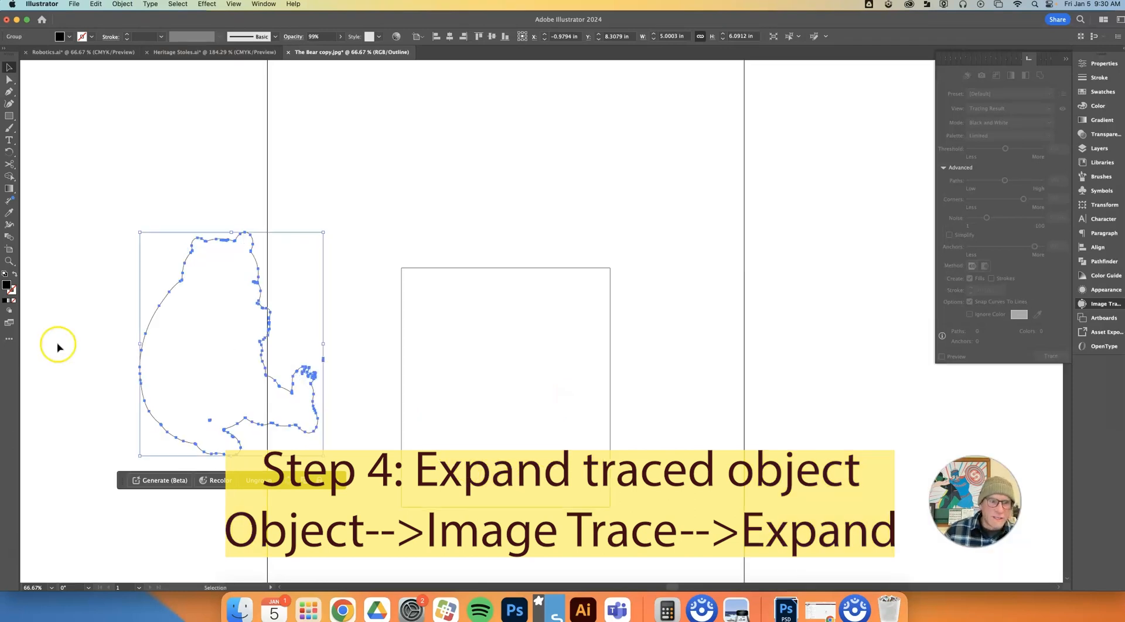
left_click(491, 210)
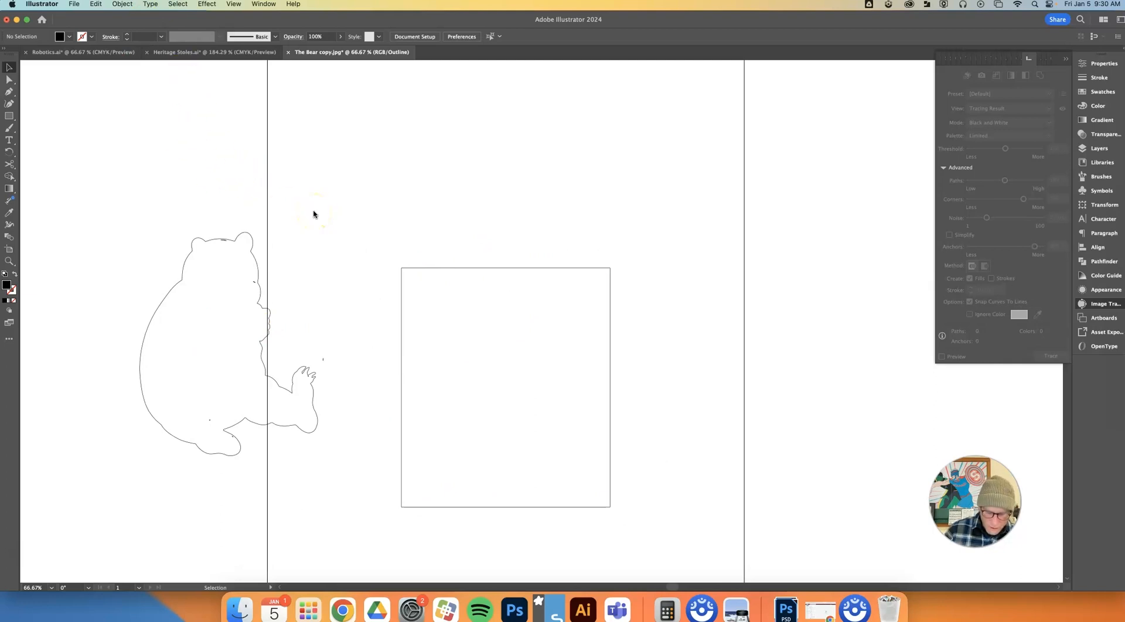
key("super+y")
left_click_drag(233, 318, 269, 346)
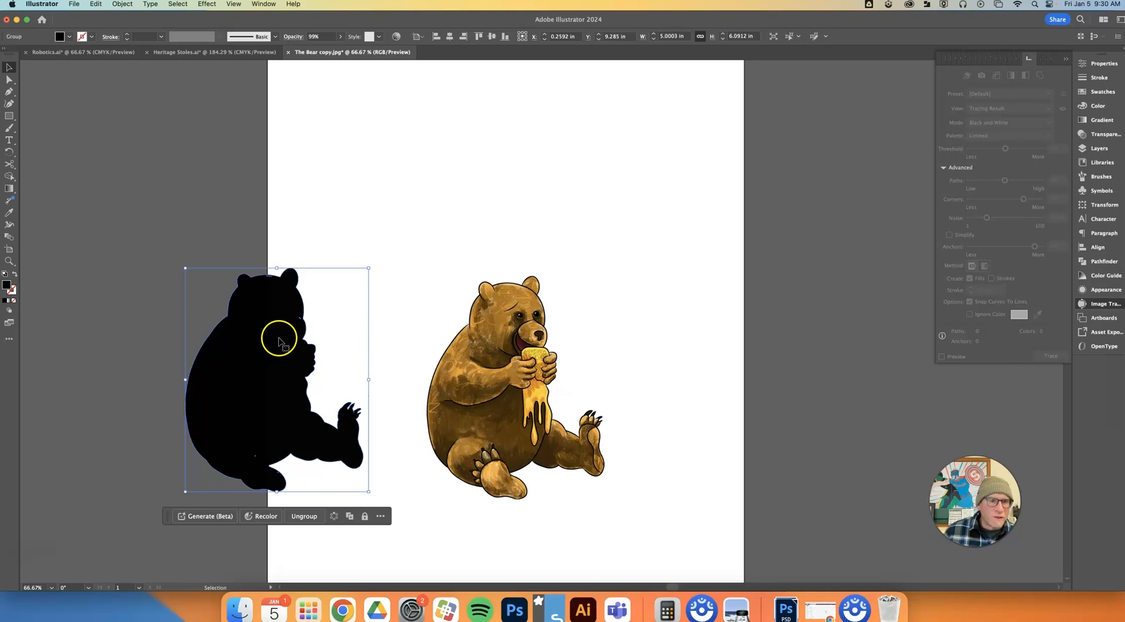